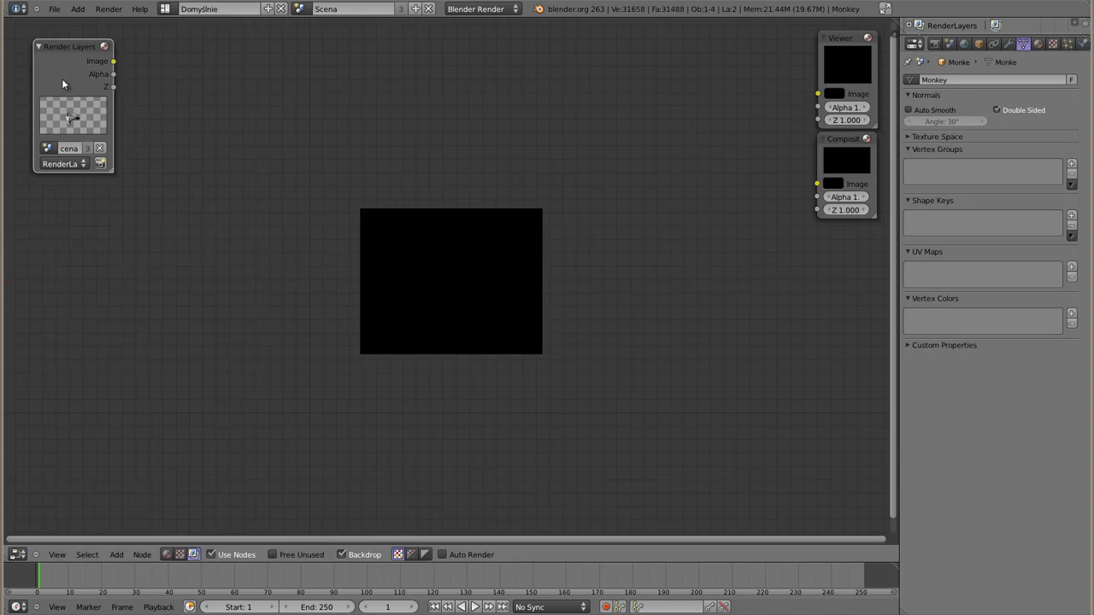
# Link the Render Layers Image output to the Viewer to preview the rendered monkey
pyautogui.keyDown('ctrl'); pyautogui.keyDown('shift'); pyautogui.click(72, 47); pyautogui.keyUp('shift'); pyautogui.keyUp('ctrl')
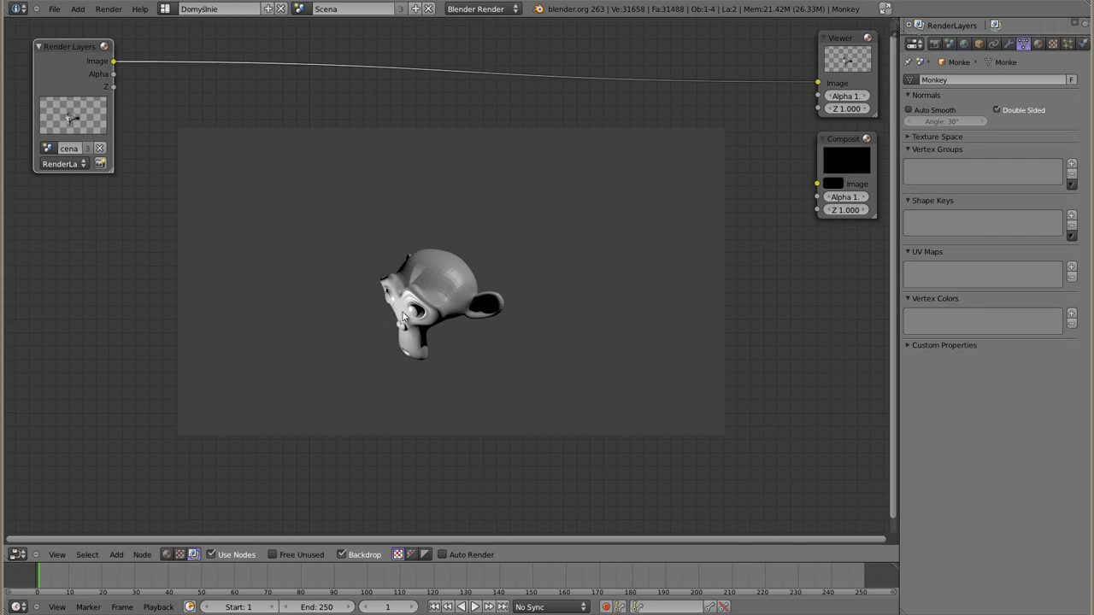
pyautogui.hotkey('shift', 'a')
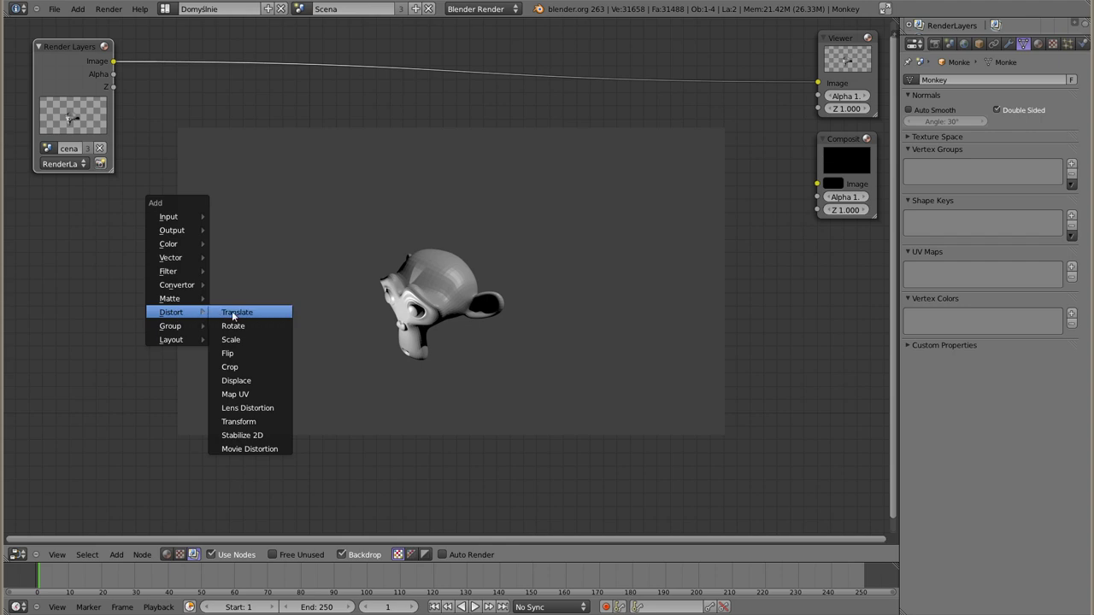
# Drop a Distort > Translate node onto the Render Layers–Viewer link and pull the Viewer closer
pyautogui.click(275, 314)
pyautogui.moveTo(313, 294); pyautogui.dragTo(356, 53)
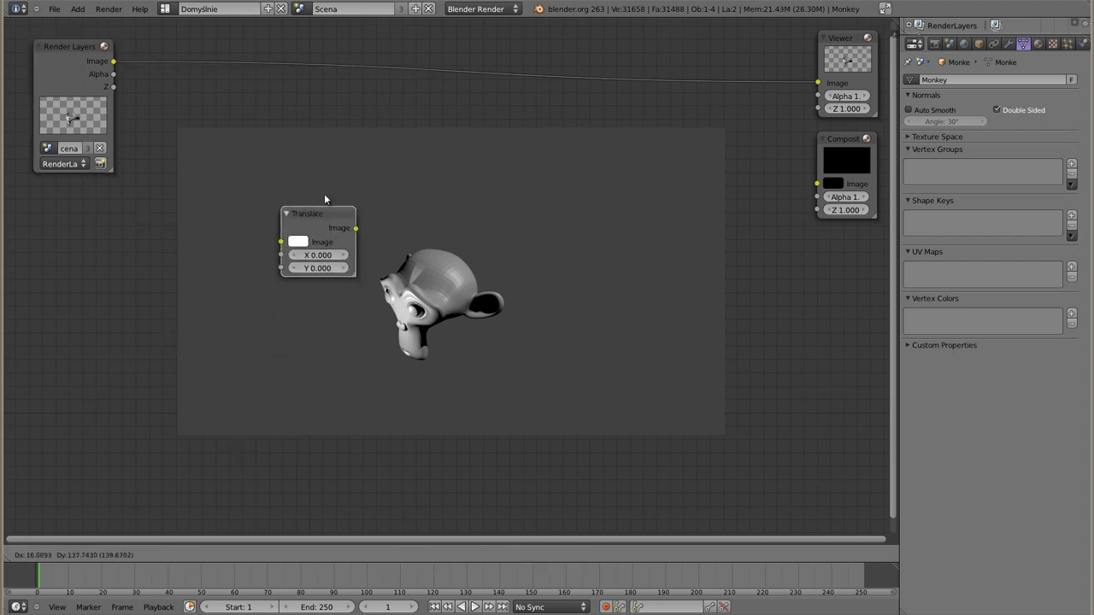
pyautogui.click(355, 53)
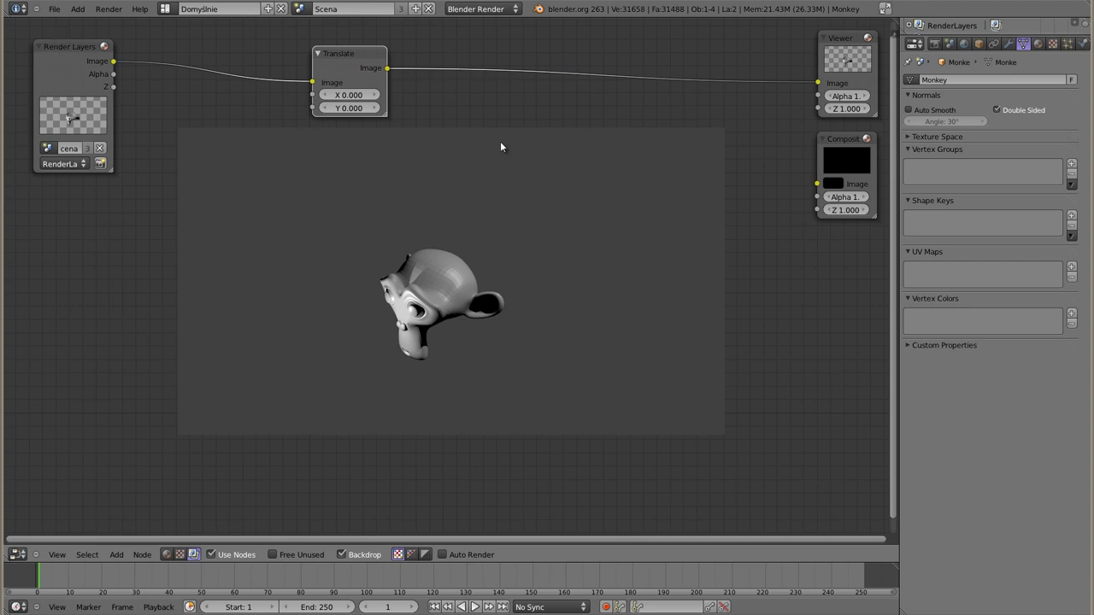
pyautogui.moveTo(853, 39); pyautogui.dragTo(638, 54)
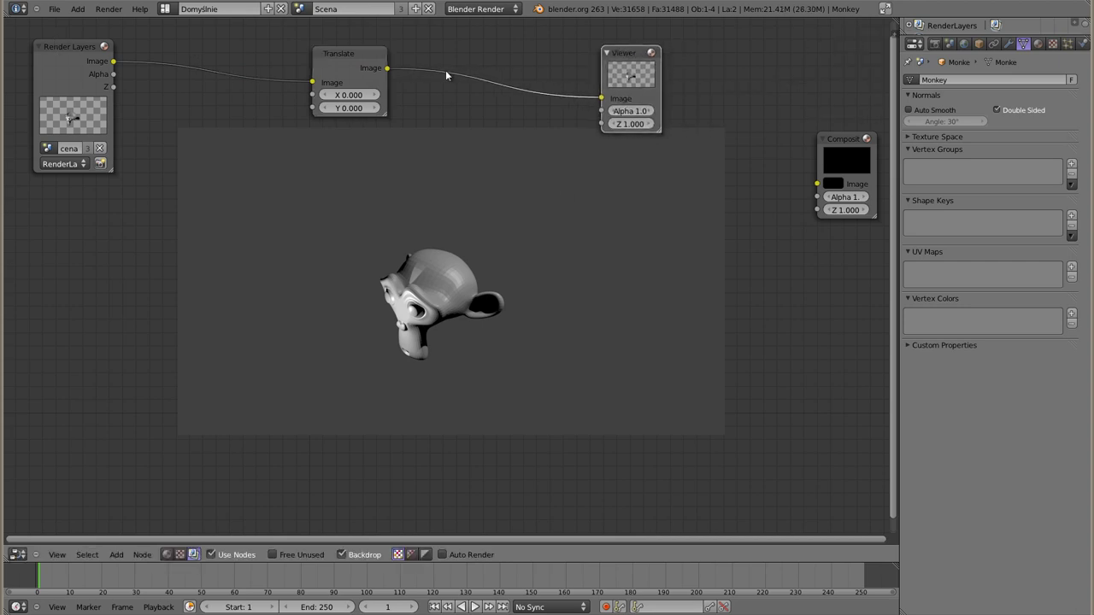
pyautogui.scroll(2, 313, 166)
pyautogui.moveTo(313, 166); pyautogui.dragTo(396, 236, button='middle')
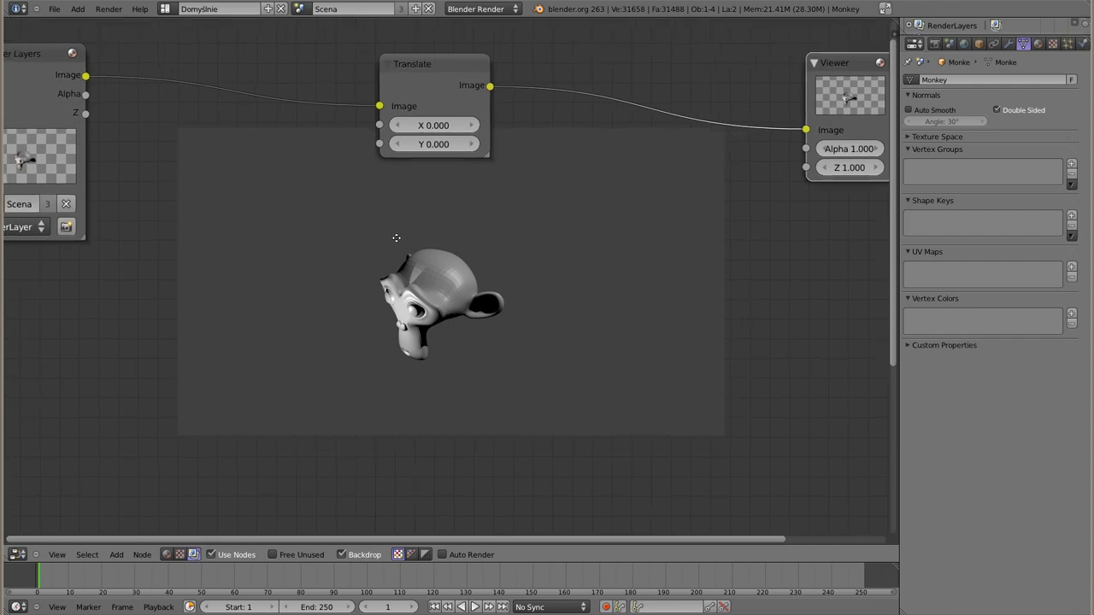
pyautogui.scroll(-1, 556, 190)
pyautogui.moveTo(510, 246)
pyautogui.mouseDown(button='middle')
pyautogui.moveTo(462, 223)
pyautogui.moveTo(488, 242)
pyautogui.mouseUp(button='middle')
pyautogui.scroll(1, 477, 232)
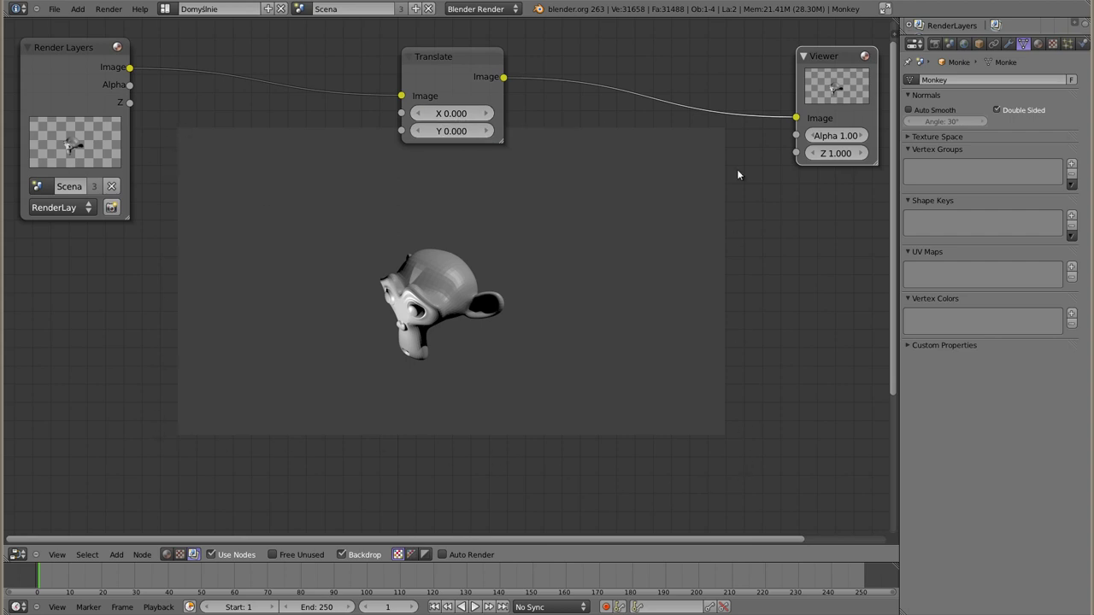
# Set the Translate node's X offset to 200 and link its Image output to the Composite node
pyautogui.moveTo(444, 56); pyautogui.dragTo(446, 47)
pyautogui.click(456, 104)
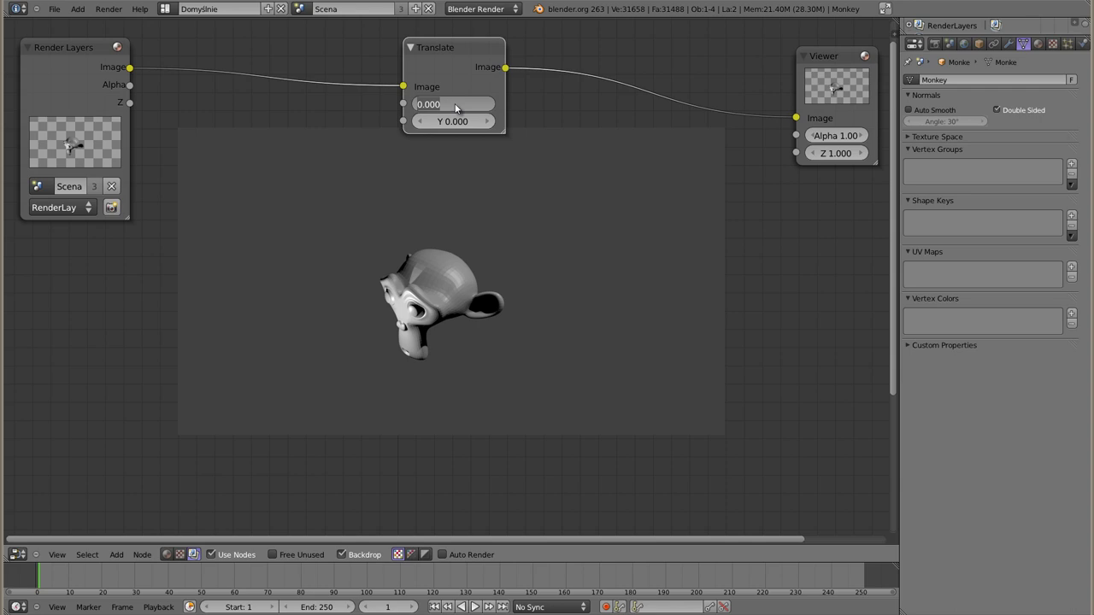
pyautogui.write('2')
pyautogui.press('Return')
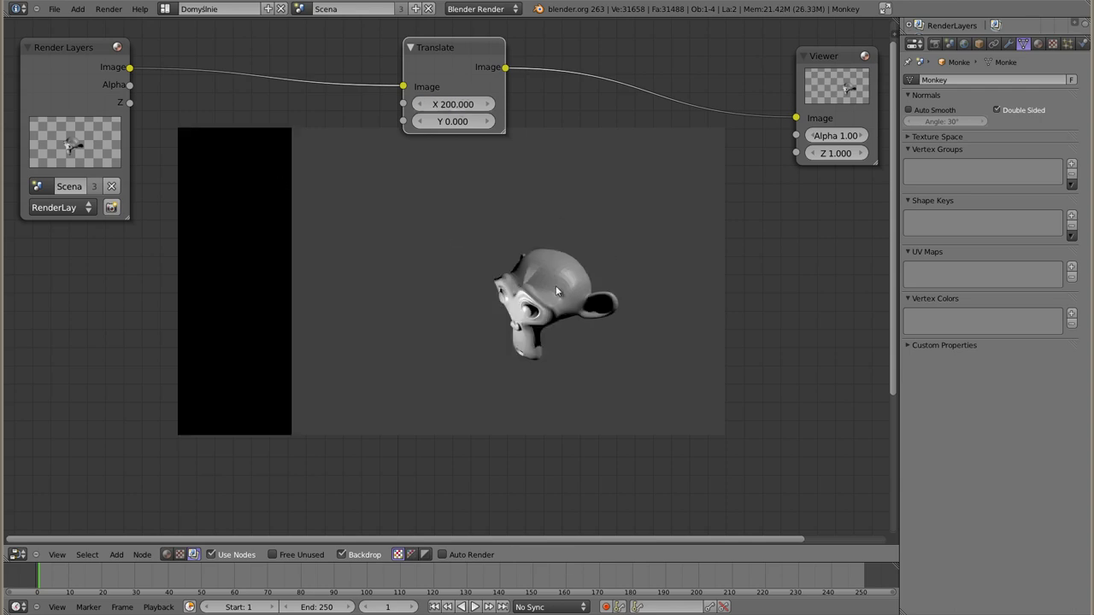
pyautogui.moveTo(717, 262); pyautogui.dragTo(389, 299, button='middle')
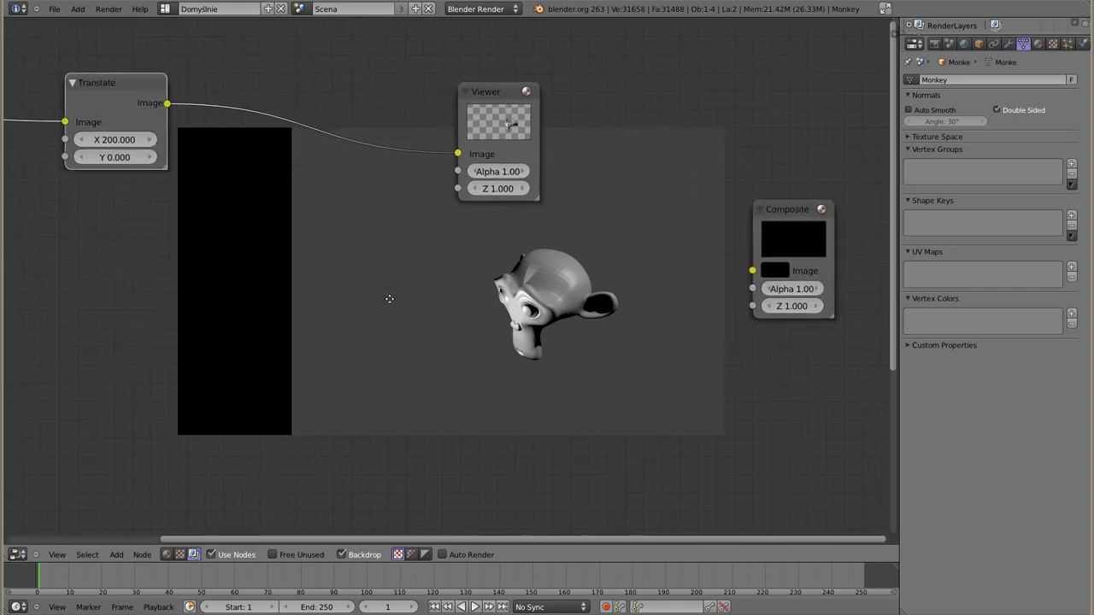
pyautogui.moveTo(163, 102); pyautogui.dragTo(726, 277)
# Render the shifted monkey with F12, then check the World and Render settings
pyautogui.press('F12')
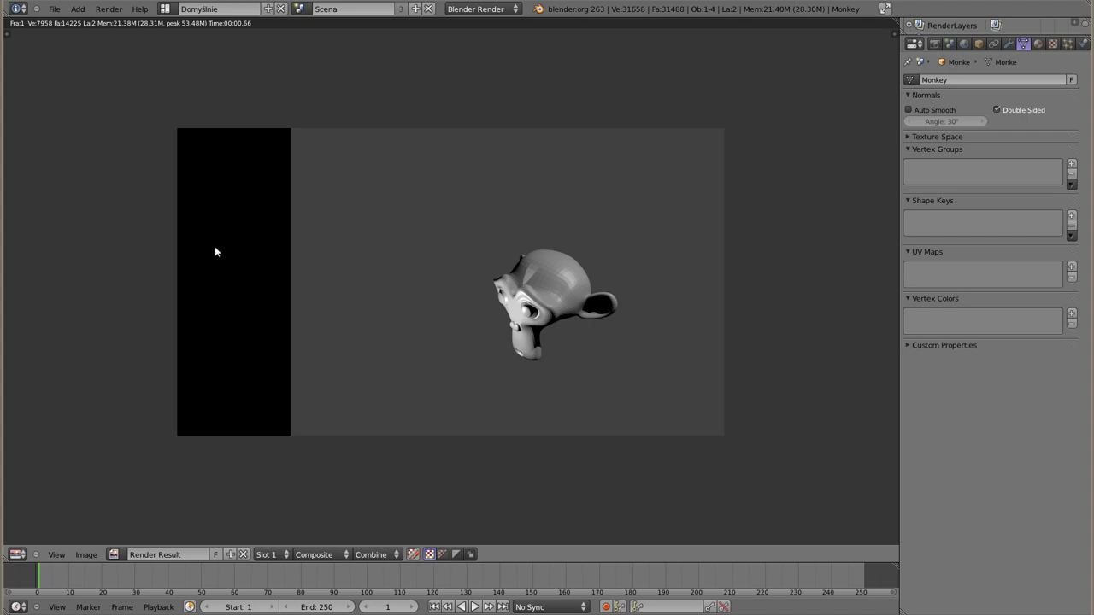
pyautogui.click(964, 44)
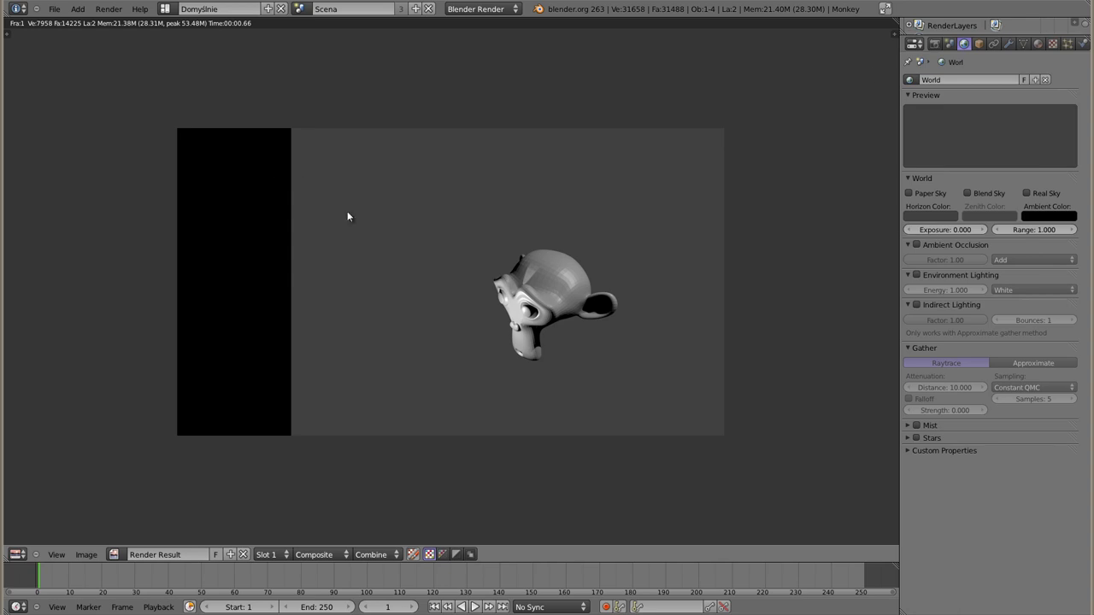
pyautogui.click(934, 44)
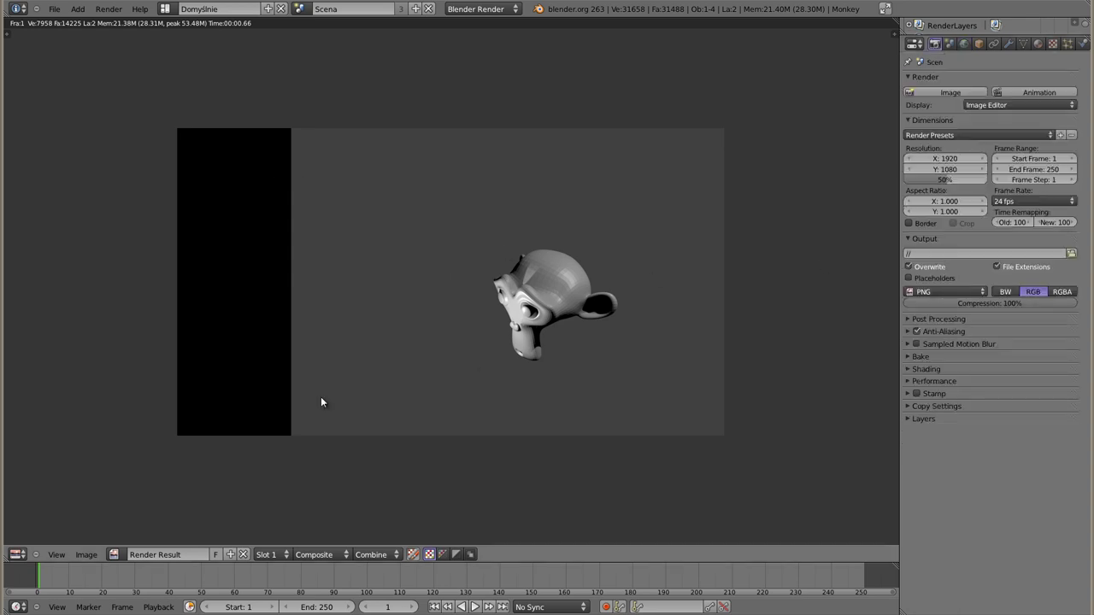
# Back in the compositor, change the Translate X offset to -200
pyautogui.hotkey('shift', 'F3')
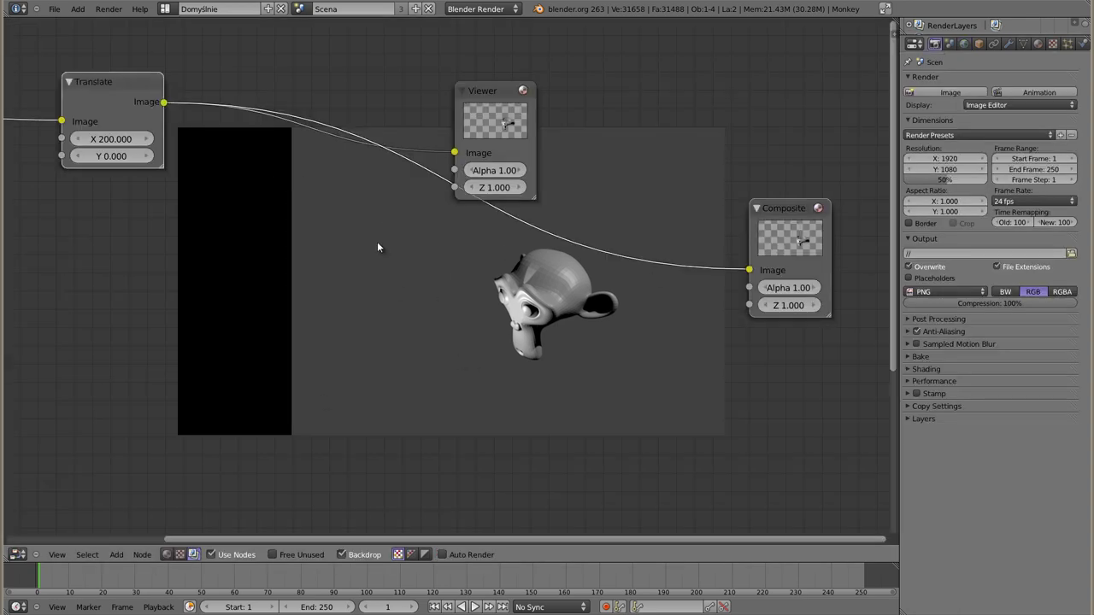
pyautogui.moveTo(282, 282); pyautogui.dragTo(519, 236, button='middle')
pyautogui.click(359, 86)
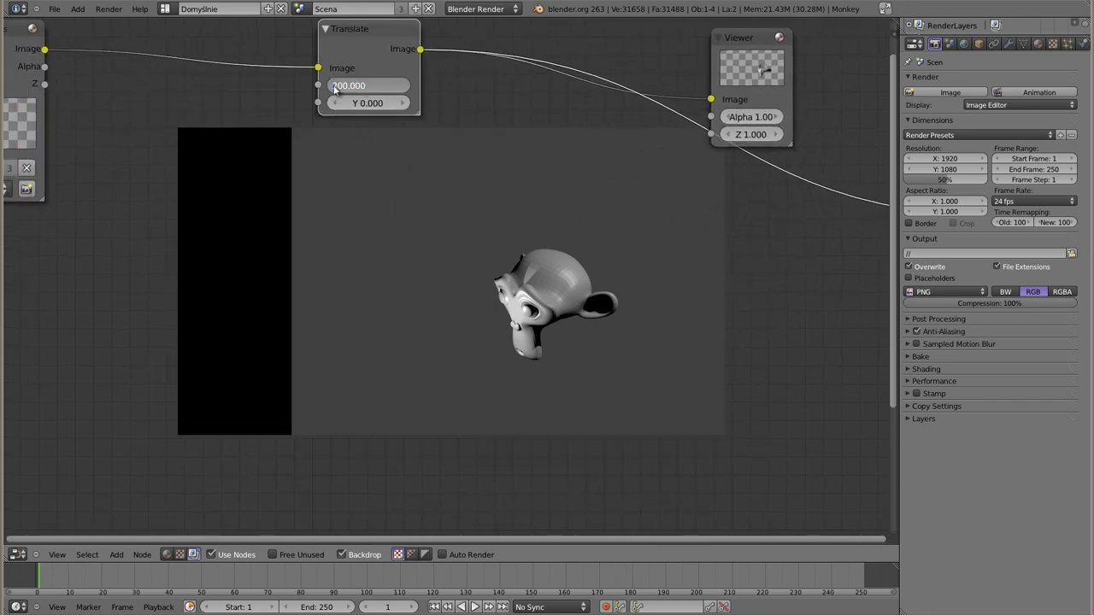
pyautogui.write('-')
pyautogui.press('Return')
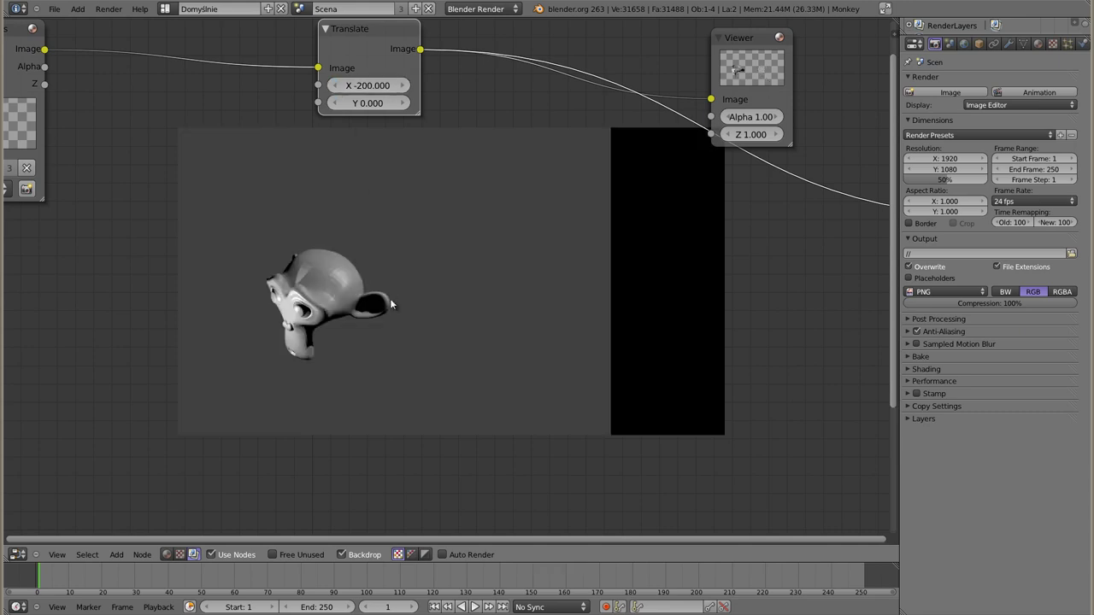
# Try a Translate Y offset of -12.5, then reset Y to 0
pyautogui.click(367, 104)
pyautogui.write('-12.5')
pyautogui.press('Return')
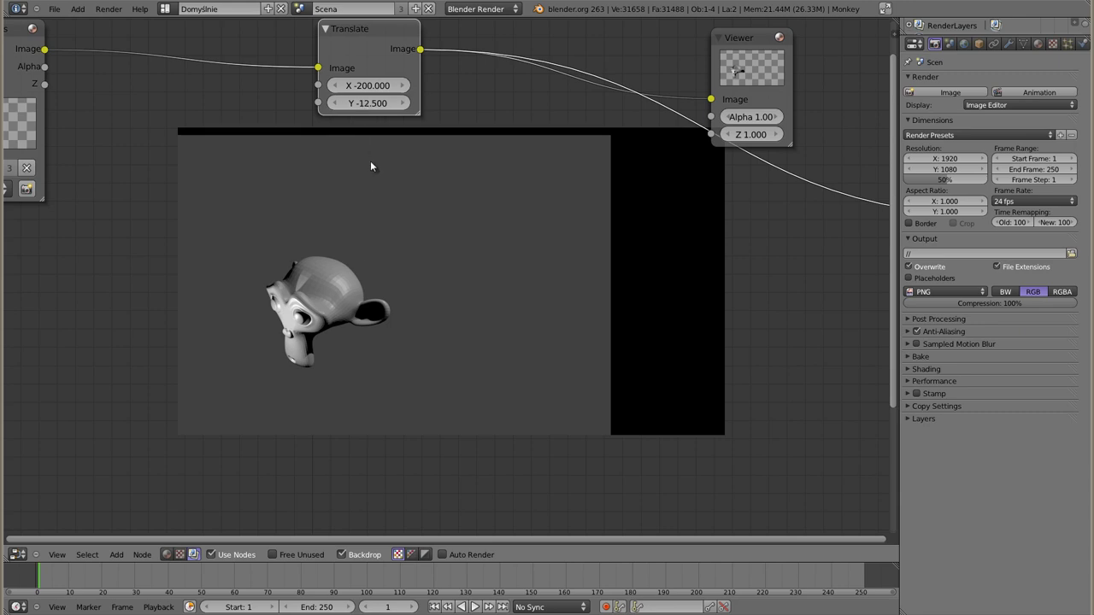
pyautogui.moveTo(376, 102); pyautogui.dragTo(379, 135)
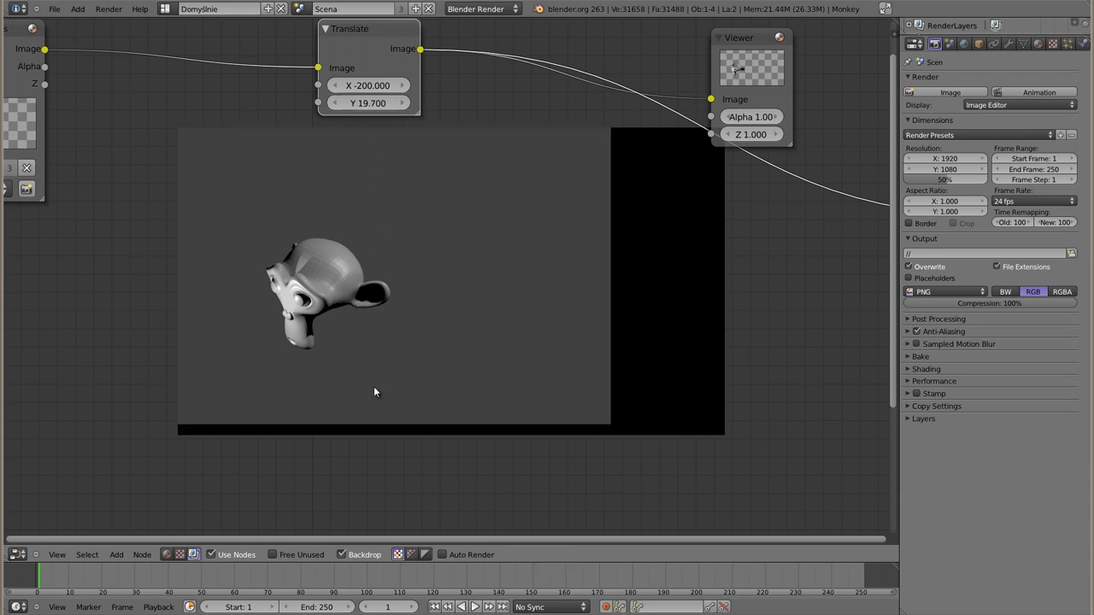
pyautogui.click(371, 108)
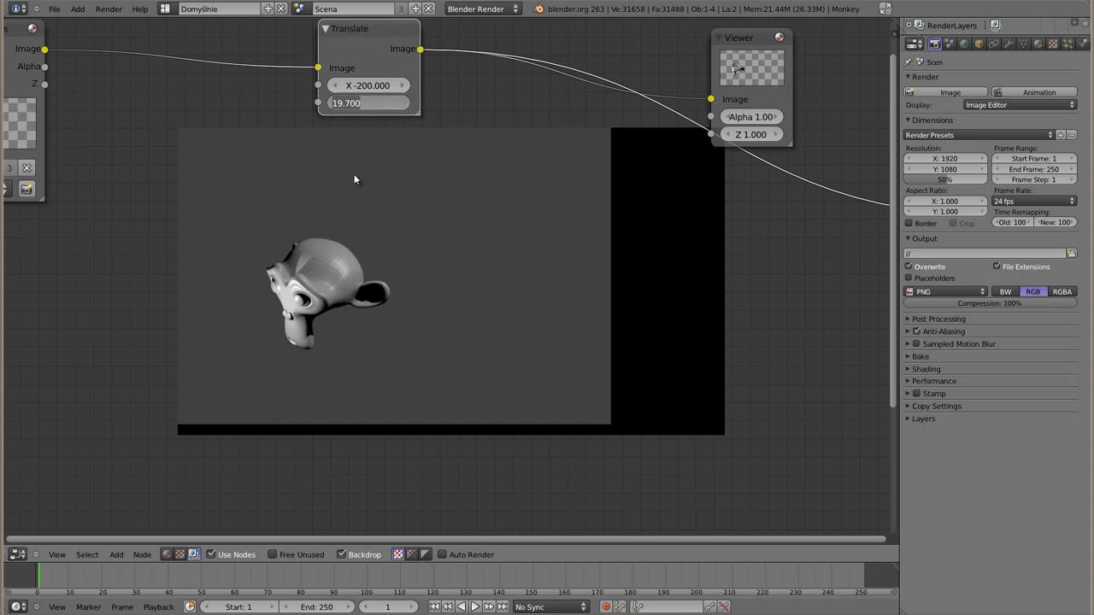
pyautogui.write('0')
pyautogui.press('Return')
# Reposition the Translate node and show the backdrop with Color and Alpha transparency
pyautogui.moveTo(349, 30)
pyautogui.mouseDown()
pyautogui.moveTo(220, 63)
pyautogui.moveTo(125, 42)
pyautogui.mouseUp()
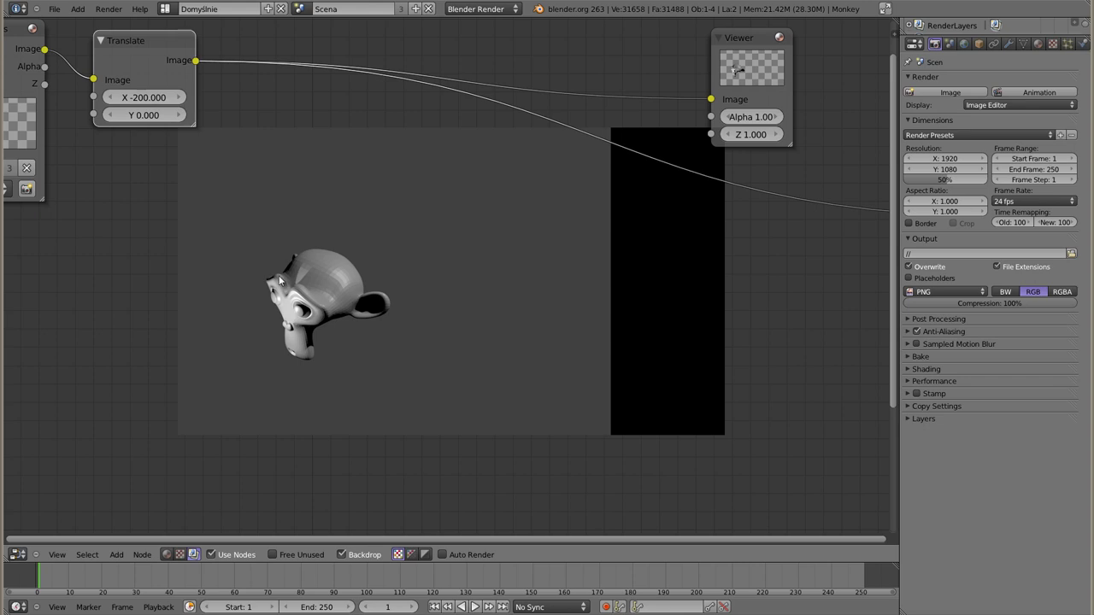
pyautogui.moveTo(273, 214); pyautogui.dragTo(350, 224, button='middle')
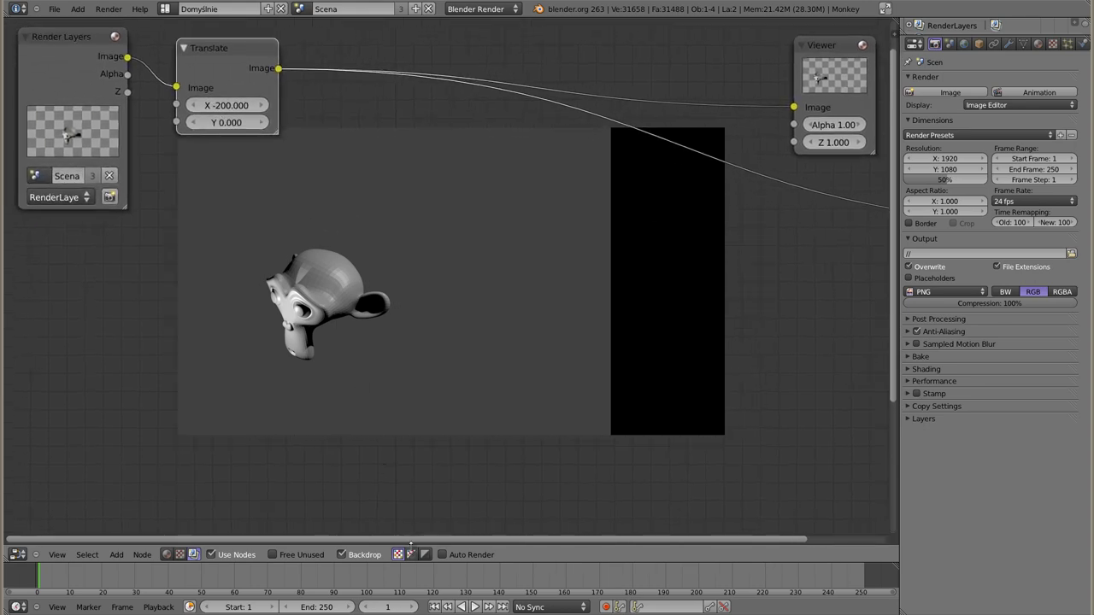
pyautogui.click(410, 554)
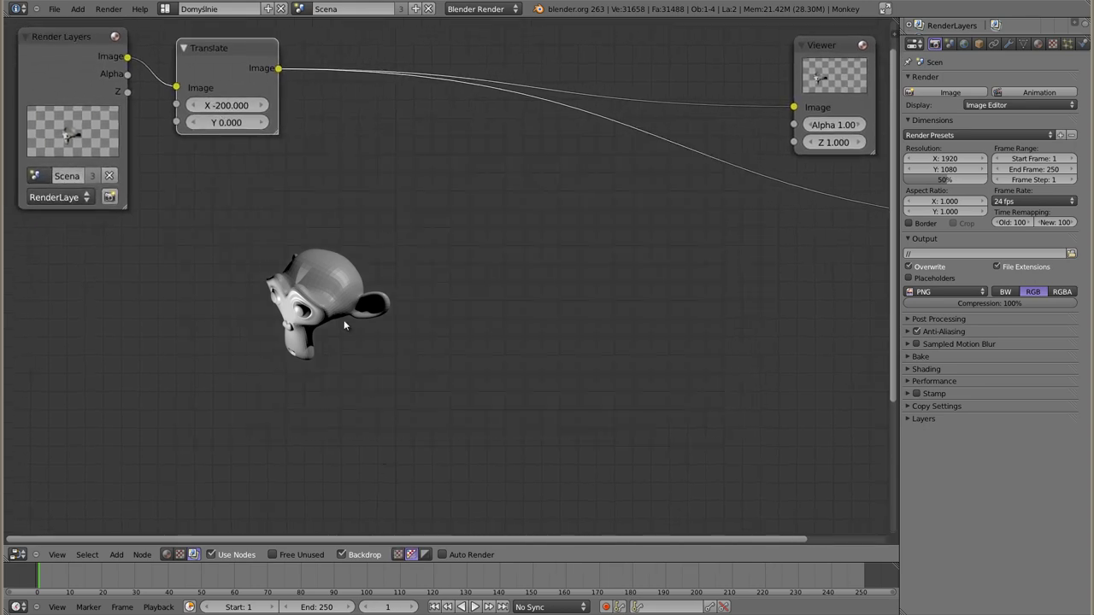
# Duplicate the Translate node, feed it the Render Layers image, set X to 200, and preview it
pyautogui.moveTo(248, 43); pyautogui.dragTo(246, 36)
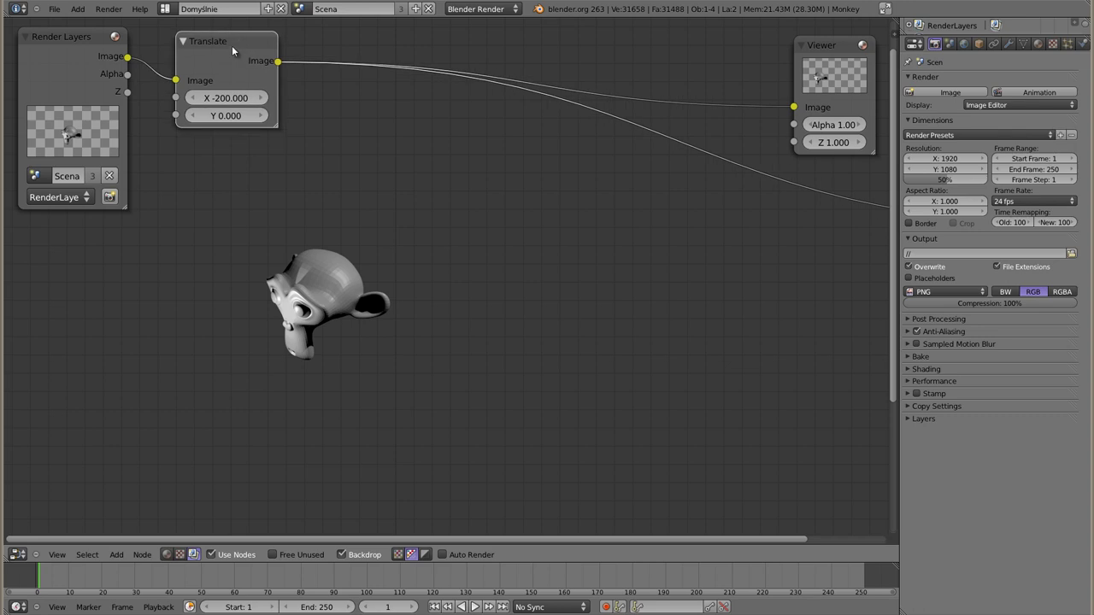
pyautogui.hotkey('shift', 'd')
pyautogui.click(229, 155)
pyautogui.moveTo(127, 56); pyautogui.dragTo(174, 188)
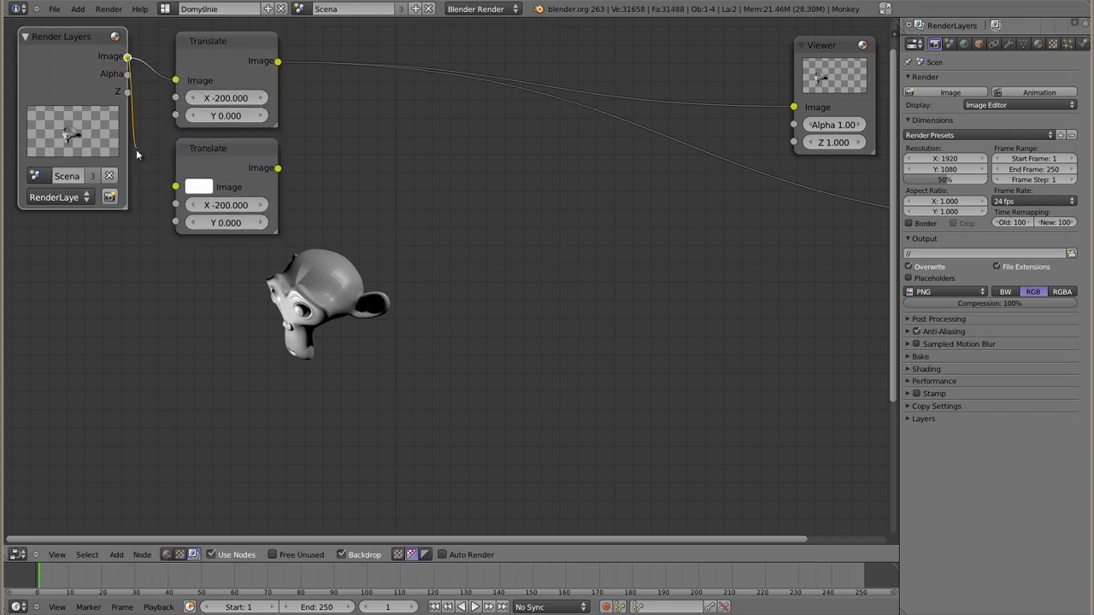
pyautogui.click(218, 210)
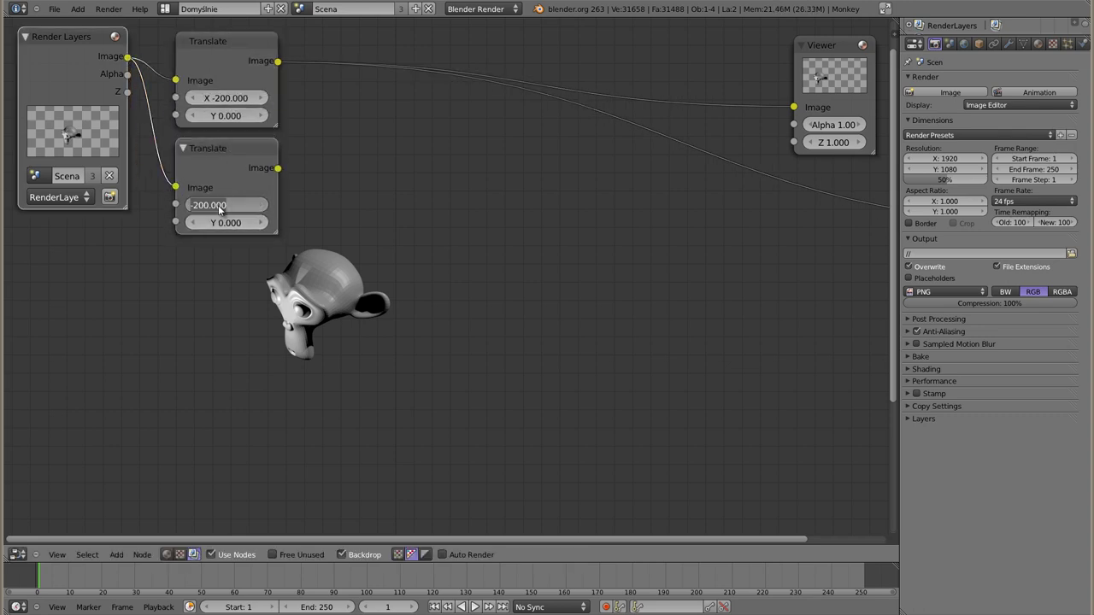
pyautogui.write('2')
pyautogui.press('Return')
pyautogui.keyDown('ctrl'); pyautogui.keyDown('shift'); pyautogui.click(220, 158); pyautogui.keyUp('shift'); pyautogui.keyUp('ctrl')
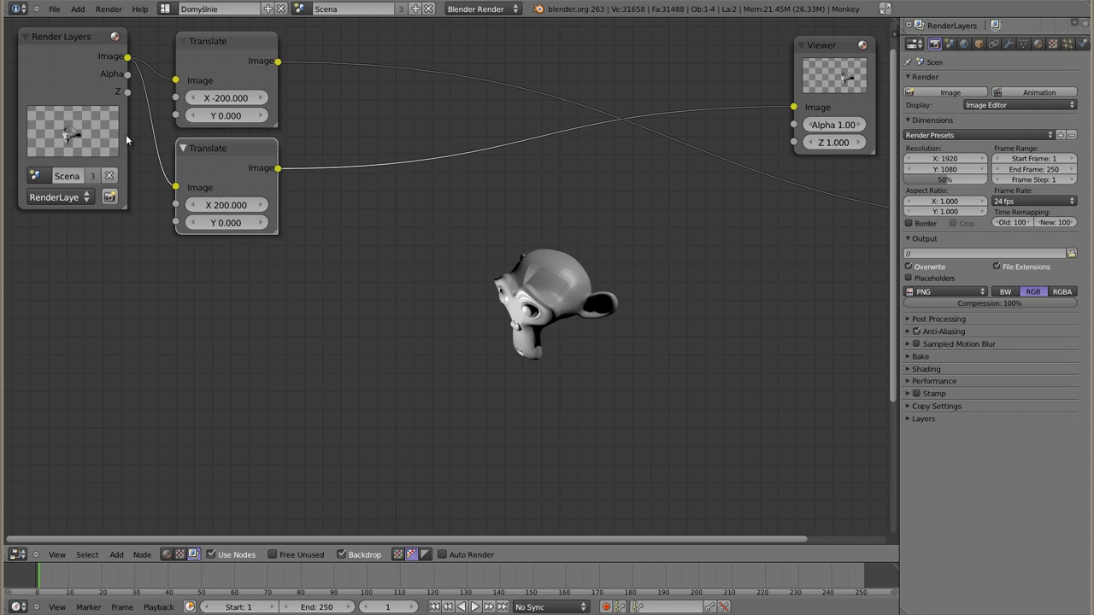
# Spread out the Render Layers and Translate nodes and add a widened AlphaOver node
pyautogui.moveTo(84, 38); pyautogui.dragTo(111, 180)
pyautogui.moveTo(213, 159); pyautogui.dragTo(86, 383)
pyautogui.moveTo(229, 53); pyautogui.dragTo(113, 75)
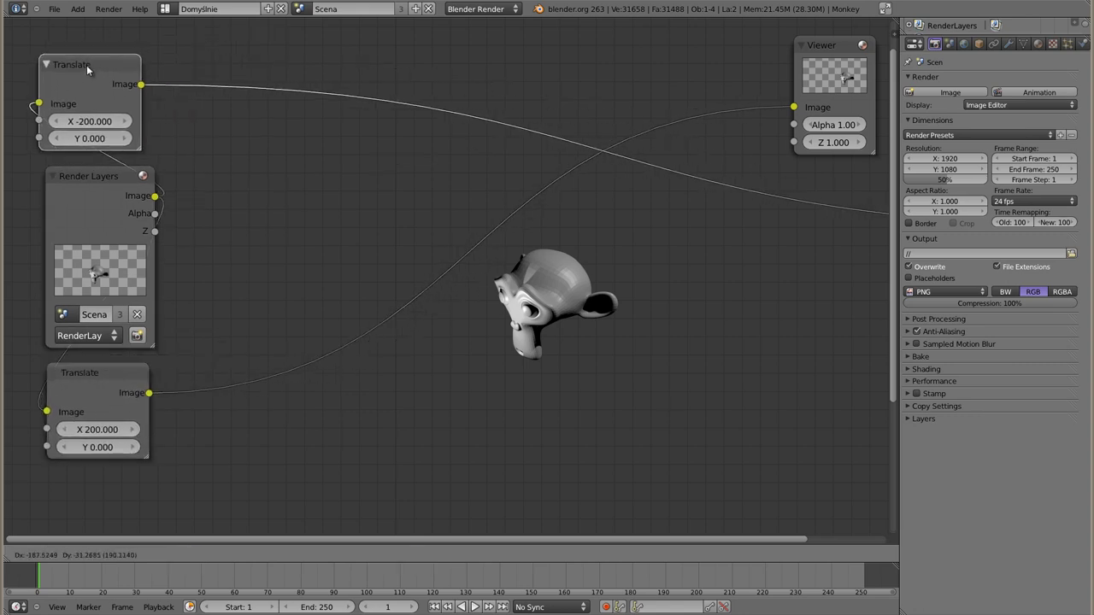
pyautogui.hotkey('shift', 'a')
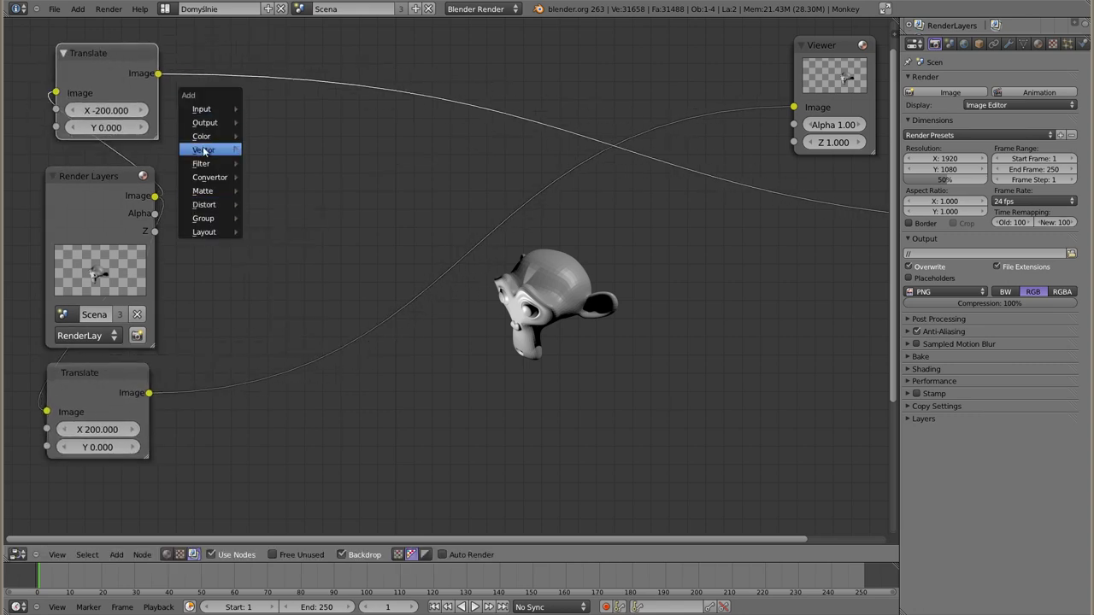
pyautogui.click(273, 218)
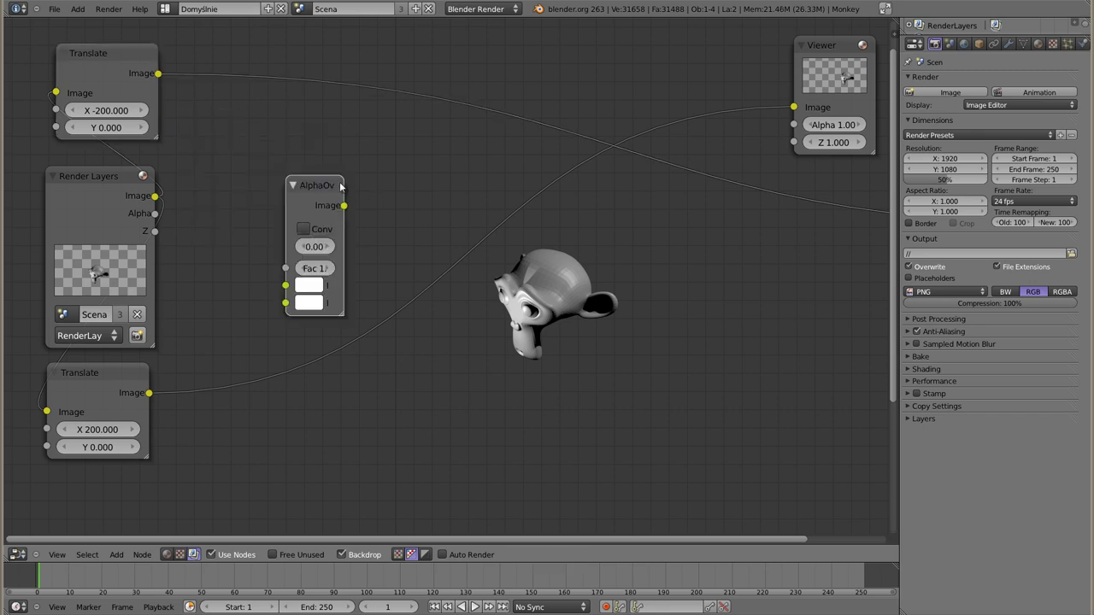
pyautogui.click(316, 130)
pyautogui.moveTo(339, 256); pyautogui.dragTo(385, 271)
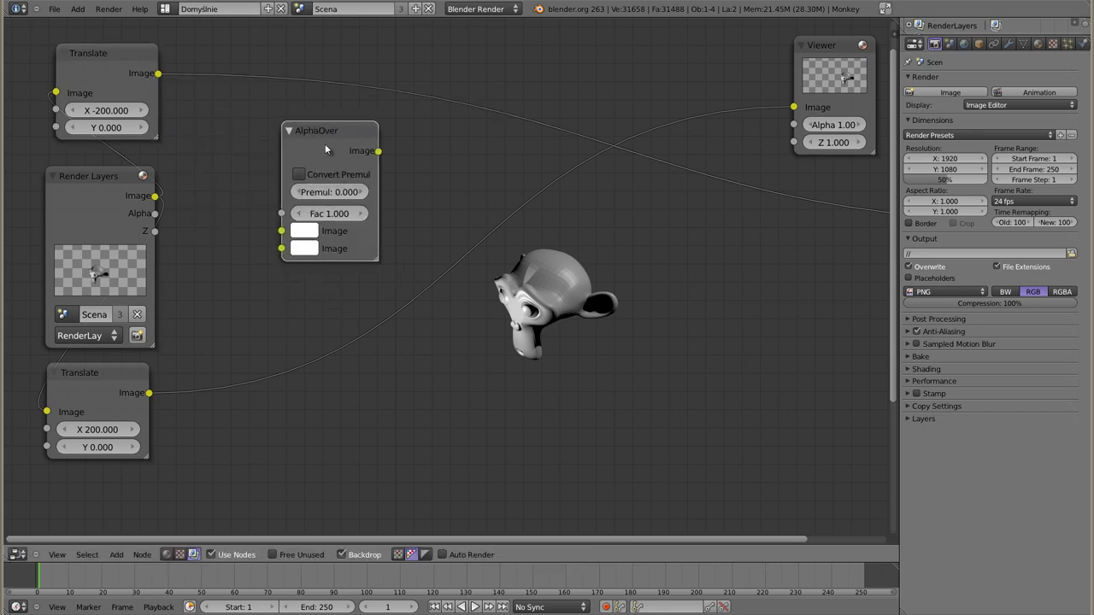
pyautogui.moveTo(325, 149); pyautogui.dragTo(298, 159)
# Feed Render Layers and the top Translate into AlphaOver with Convert Premul on and Premul 1, then view it
pyautogui.moveTo(154, 196)
pyautogui.mouseDown()
pyautogui.moveTo(233, 242)
pyautogui.moveTo(255, 239)
pyautogui.mouseUp()
pyautogui.moveTo(158, 74)
pyautogui.mouseDown()
pyautogui.moveTo(210, 233)
pyautogui.moveTo(254, 257)
pyautogui.mouseUp()
pyautogui.click(272, 183)
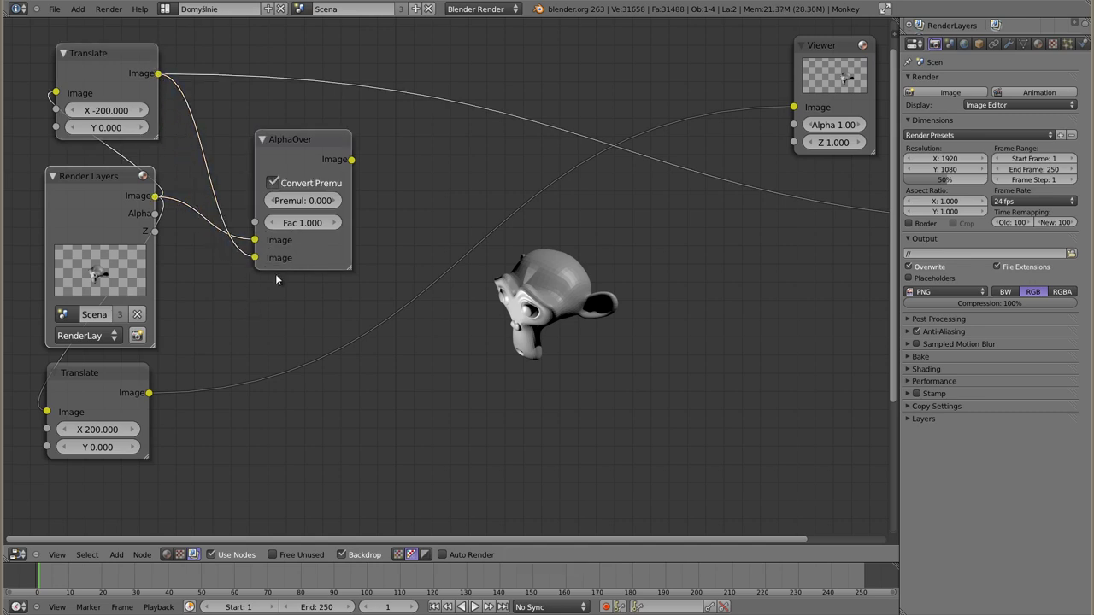
pyautogui.moveTo(290, 200); pyautogui.dragTo(342, 200)
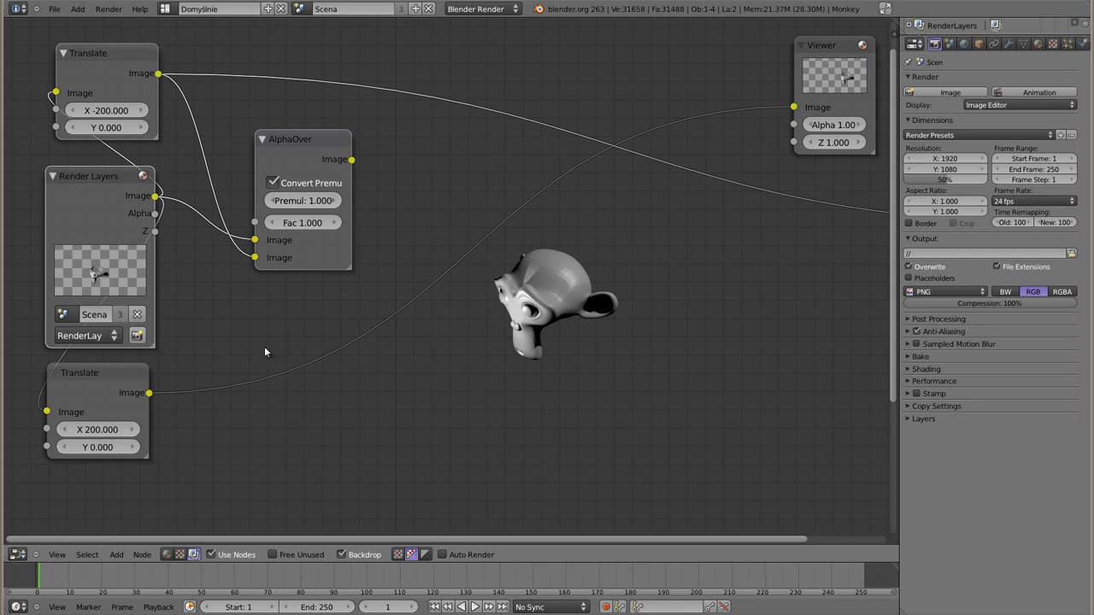
pyautogui.keyDown('ctrl'); pyautogui.keyDown('shift'); pyautogui.click(309, 149); pyautogui.keyUp('shift'); pyautogui.keyUp('ctrl')
pyautogui.moveTo(310, 148); pyautogui.dragTo(336, 62)
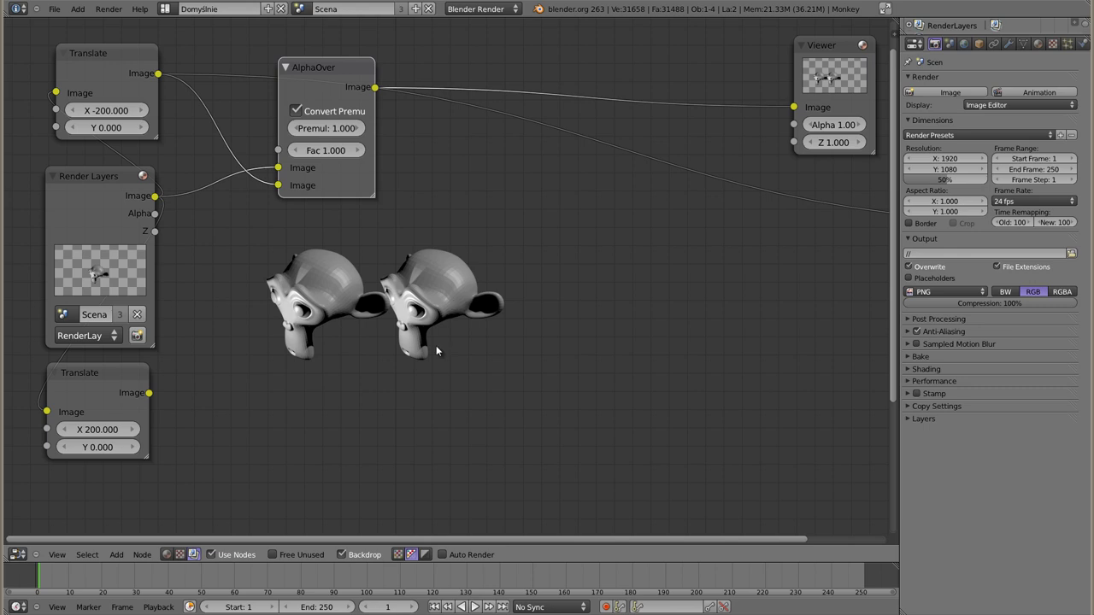
pyautogui.hotkey('shift', 'd')
# Feed the duplicate AlphaOver the first AlphaOver and lower Translate outputs, then view it
pyautogui.click(587, 256)
pyautogui.moveTo(375, 86); pyautogui.dragTo(540, 342)
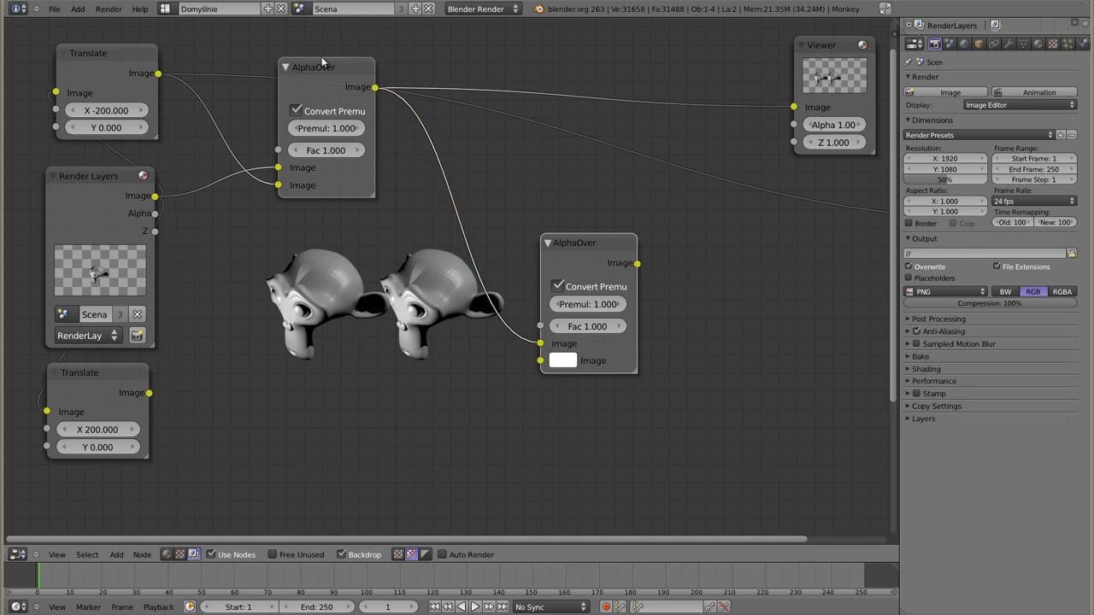
pyautogui.moveTo(318, 65); pyautogui.dragTo(305, 92)
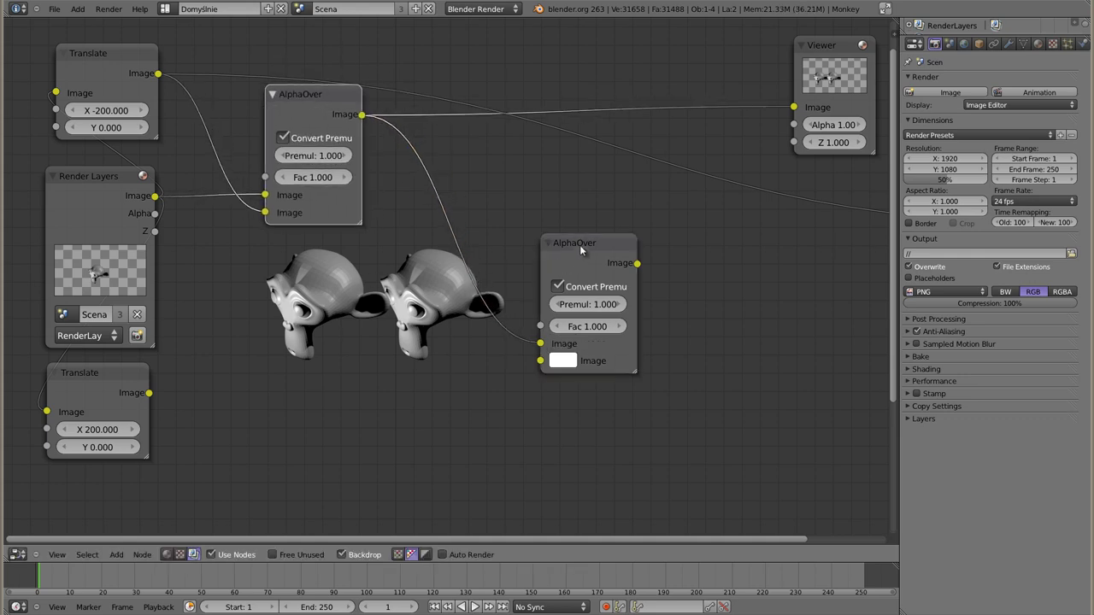
pyautogui.moveTo(584, 250); pyautogui.dragTo(659, 238)
pyautogui.moveTo(150, 393); pyautogui.dragTo(616, 350)
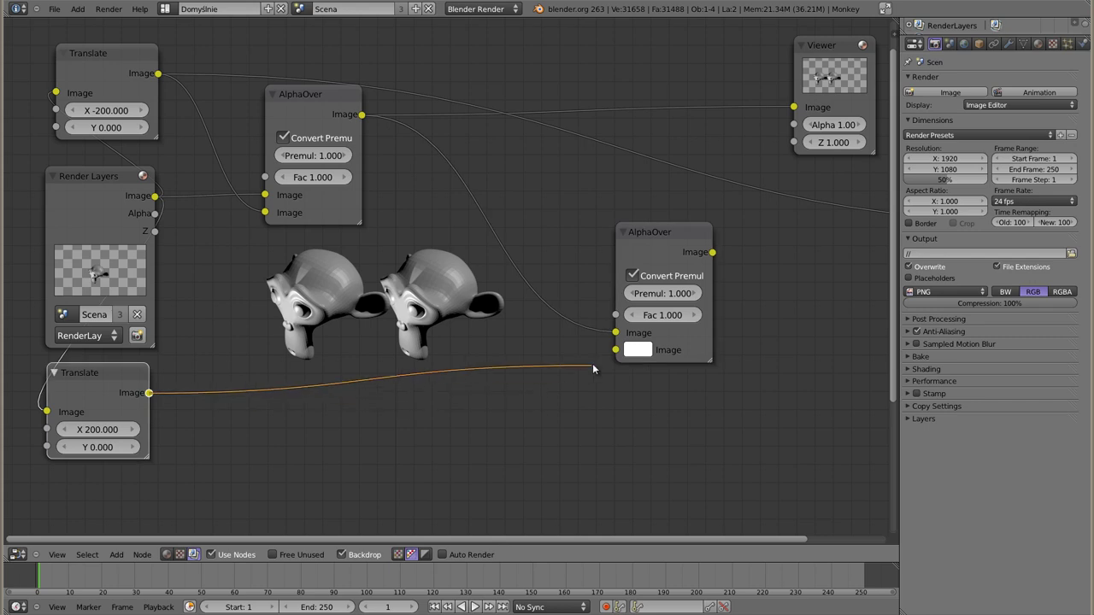
pyautogui.keyDown('ctrl'); pyautogui.keyDown('shift'); pyautogui.click(672, 231); pyautogui.keyUp('shift'); pyautogui.keyUp('ctrl')
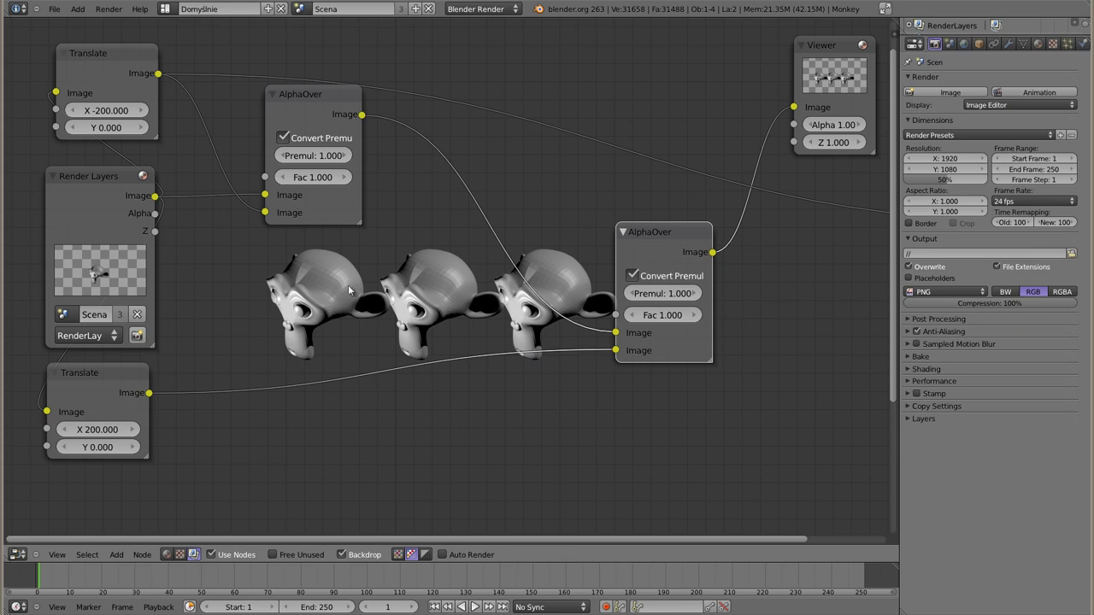
# Tidy the positions of the second AlphaOver and top Translate nodes
pyautogui.moveTo(649, 230); pyautogui.dragTo(692, 236)
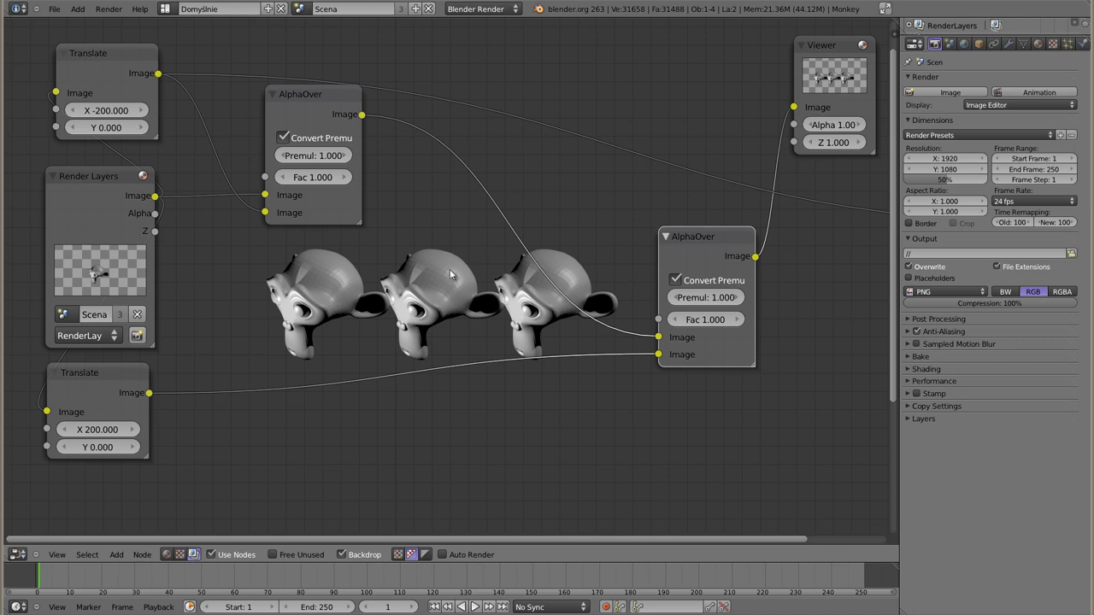
pyautogui.moveTo(131, 61); pyautogui.dragTo(119, 48)
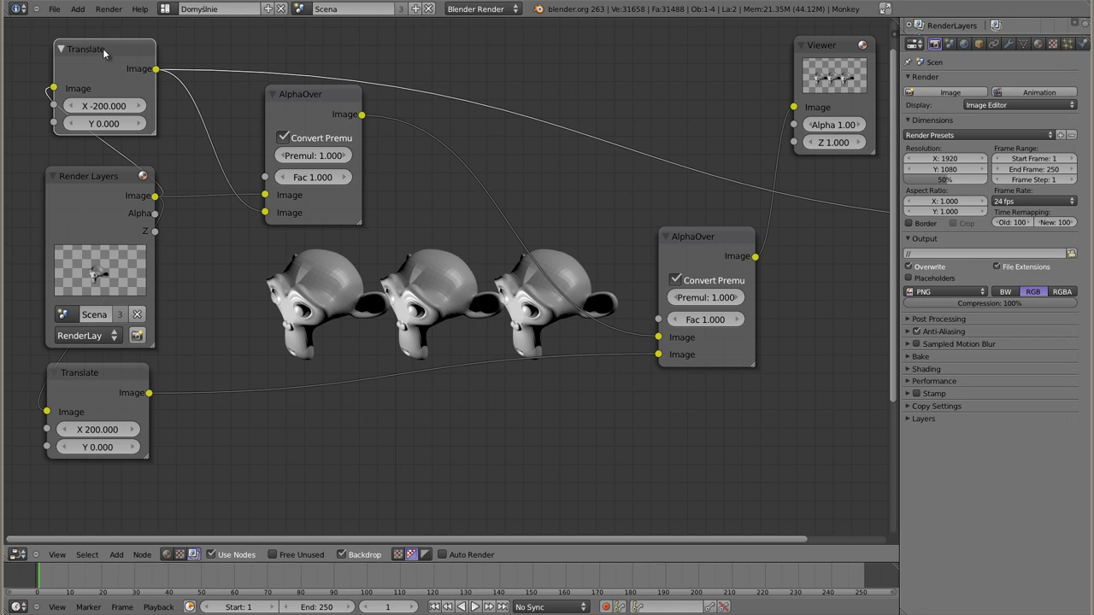
pyautogui.moveTo(101, 53); pyautogui.dragTo(102, 53)
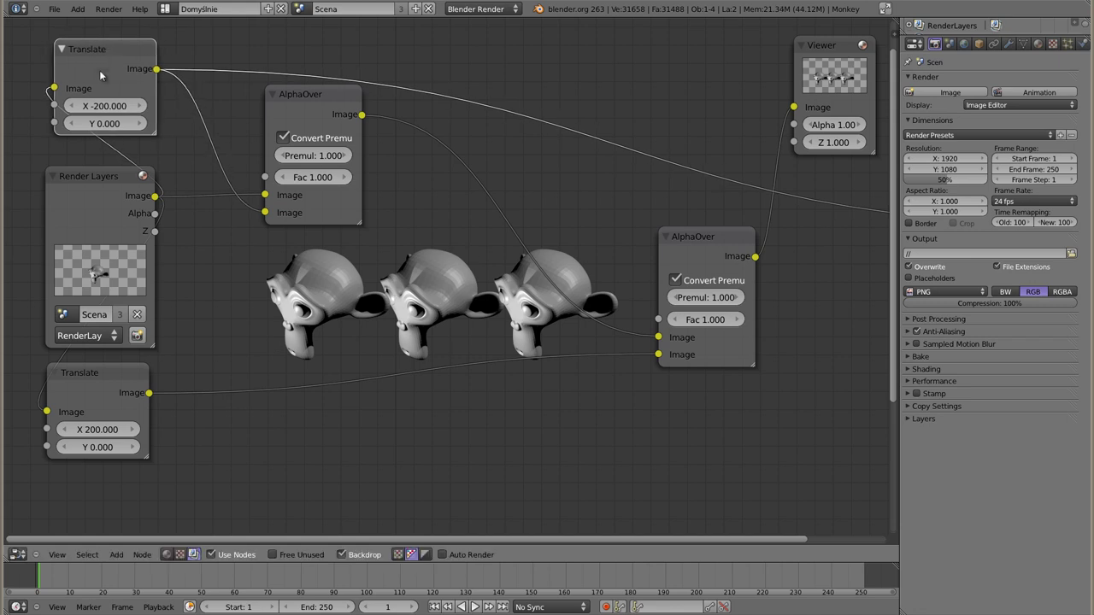